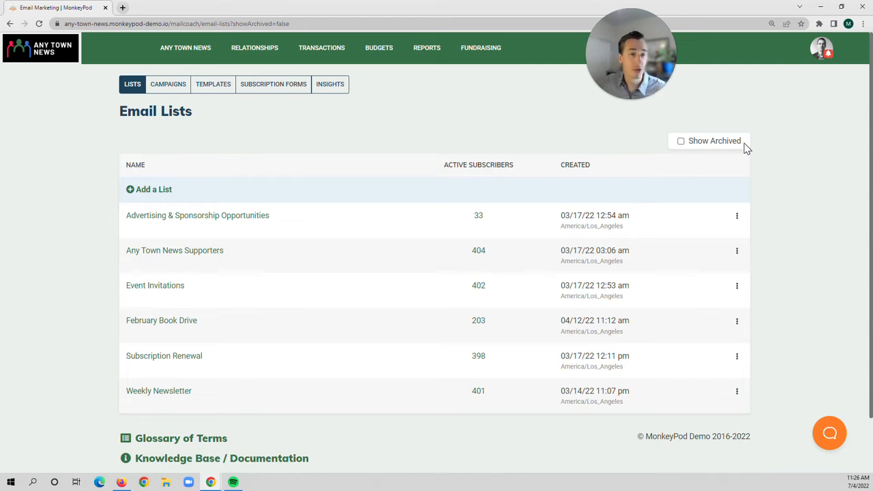
Step: Show the Subscribers, Settings and Archive List actions for Advertising & Sponsorship Opportunities
left_click(737, 218)
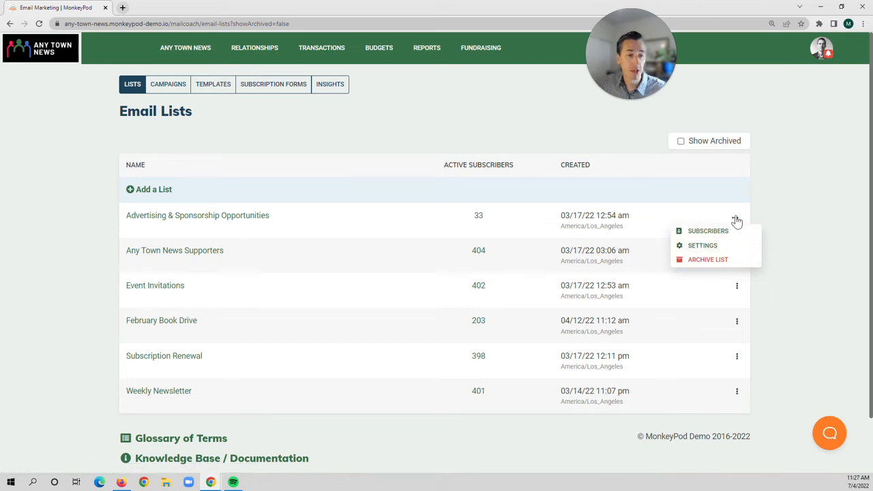
Step: Add the 'Volunteer Events' list with the sender's email address and the suggested From Name
left_click(154, 191)
left_click(158, 195)
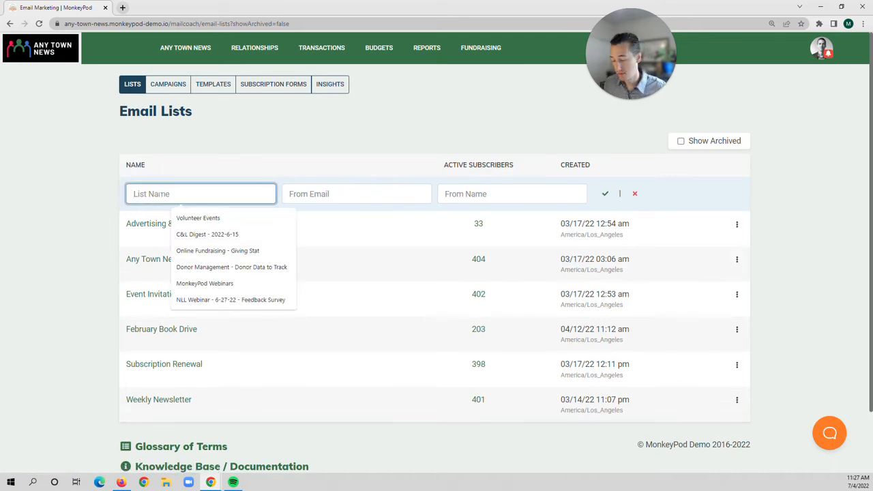
type("Volunteer ")
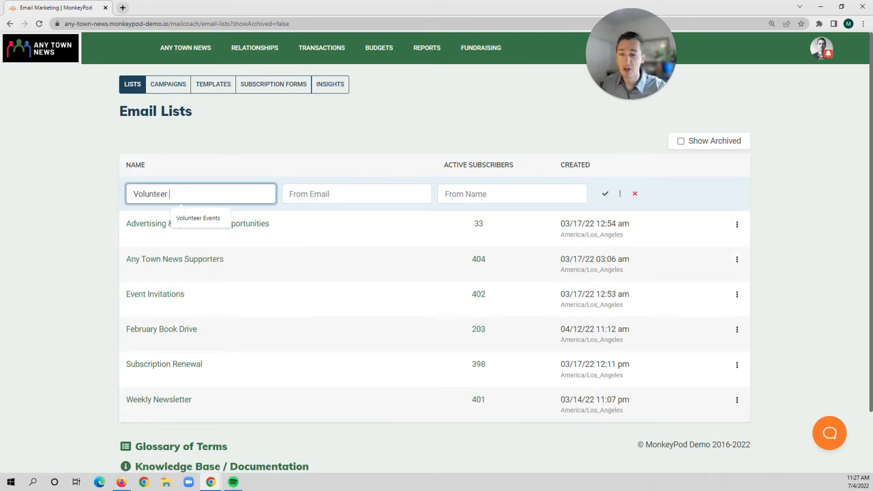
type("Events")
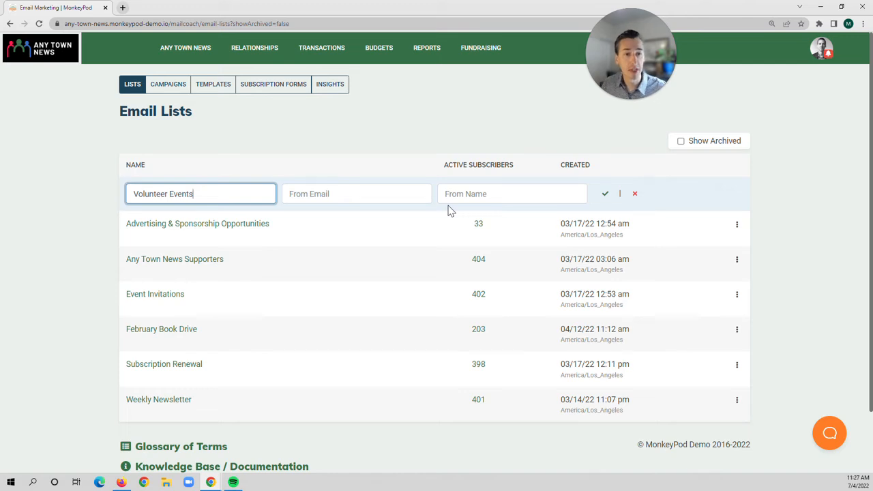
left_click(345, 199)
left_click(445, 194)
left_click(498, 218)
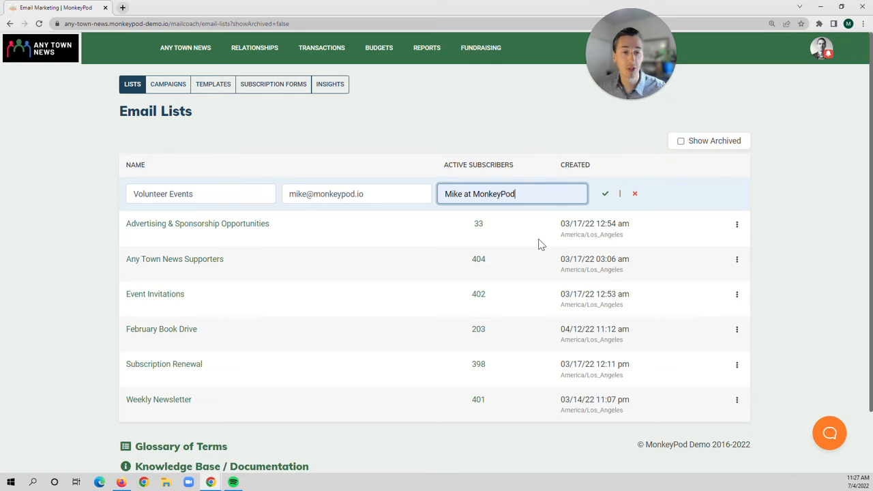
left_click(605, 196)
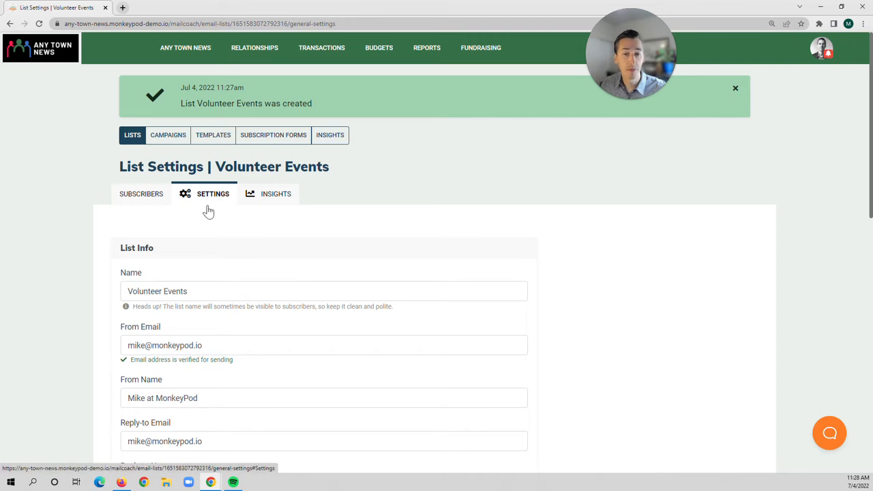
scroll(208, 212, "down", 1)
scroll(210, 163, "down", 2)
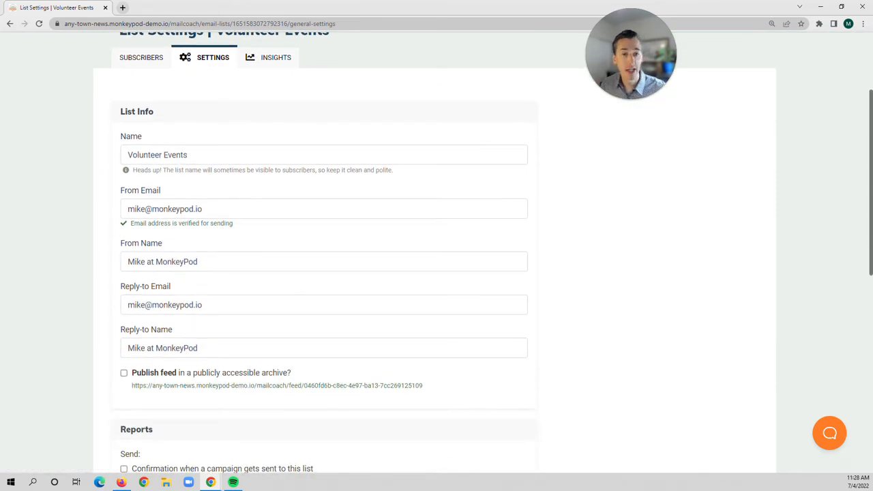
scroll(435, 252, "down", 1)
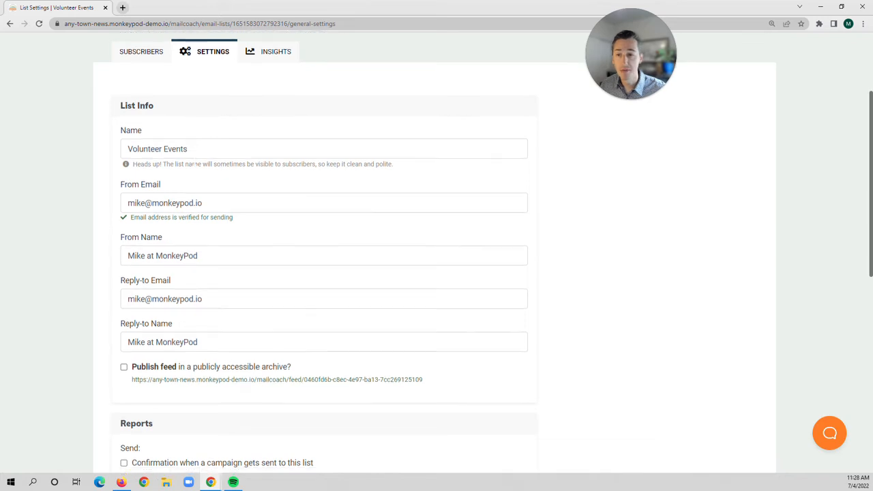
scroll(436, 250, "down", 1)
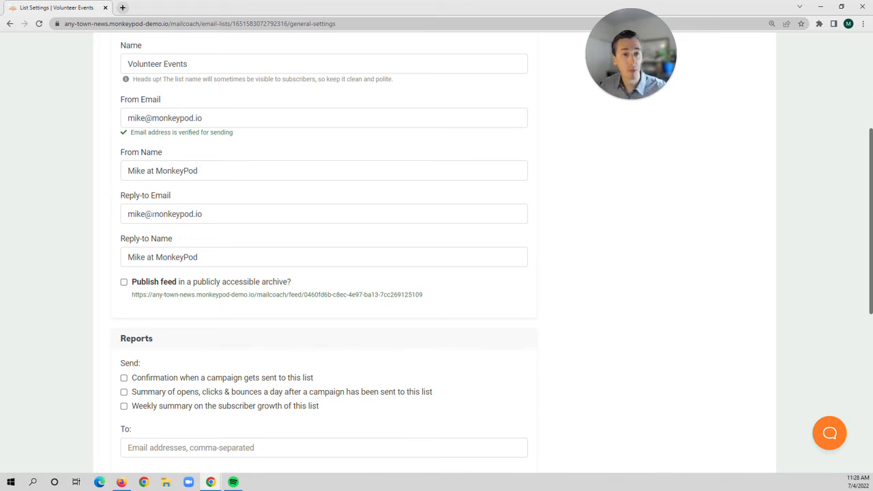
Step: Route replies to the info address as 'Support at MonkeyPod' and publish the feed publicly
left_click(141, 214)
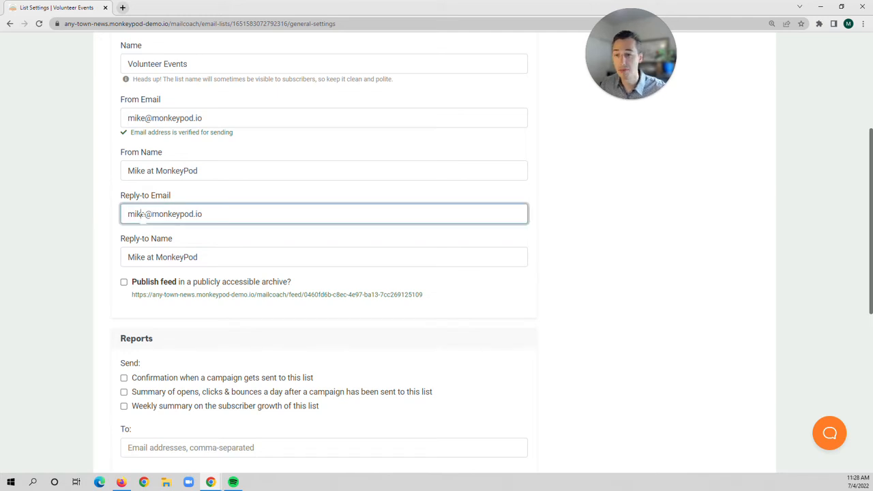
double_click(144, 215)
type("info")
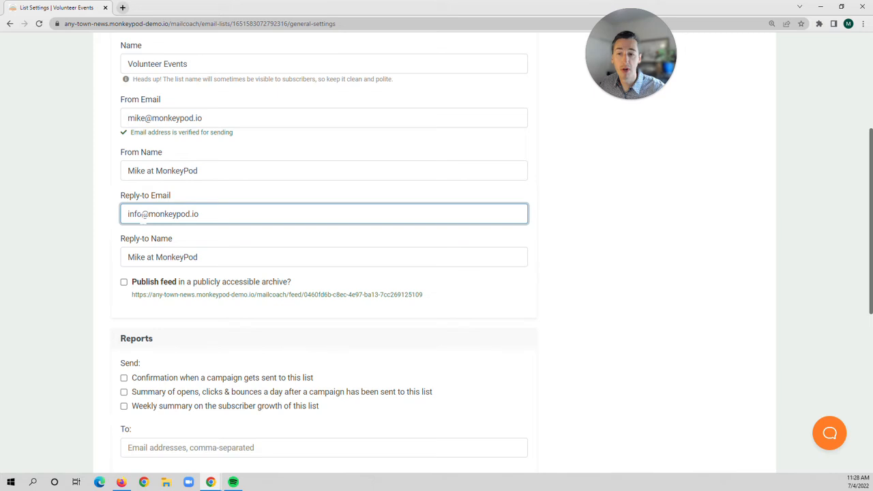
left_click(143, 257)
key("shift+End")
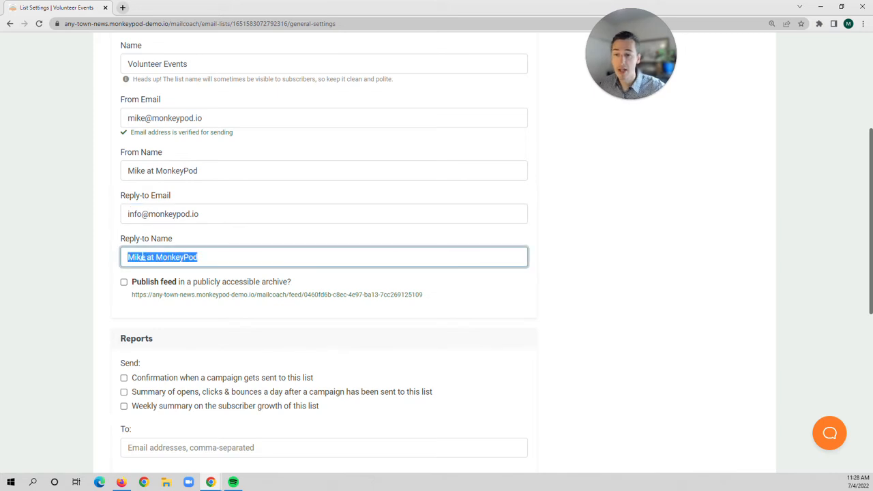
type("Support at MonkeyPod")
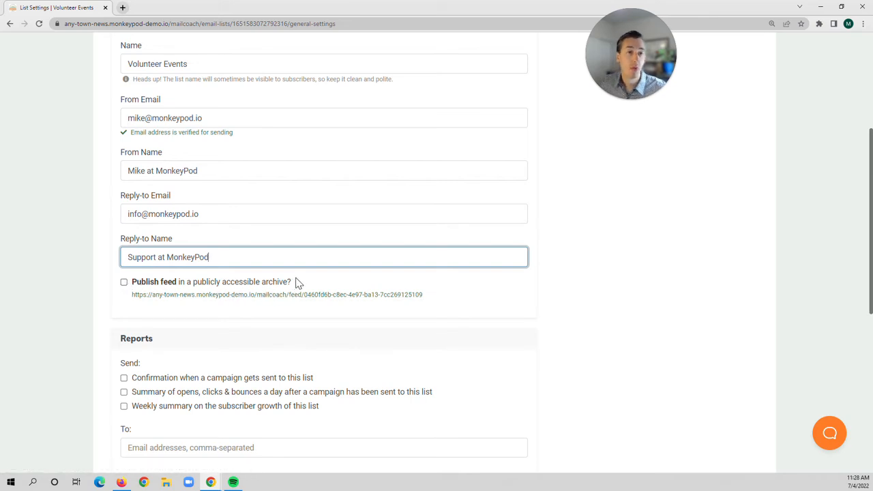
left_click(123, 282)
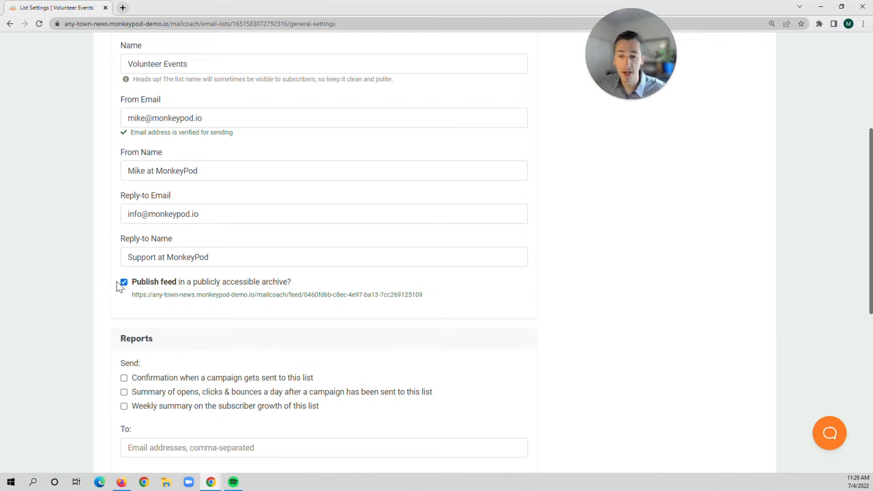
Step: Send the campaign confirmation, opens/clicks and weekly growth reports to the sender's email address
scroll(118, 285, "down", 2)
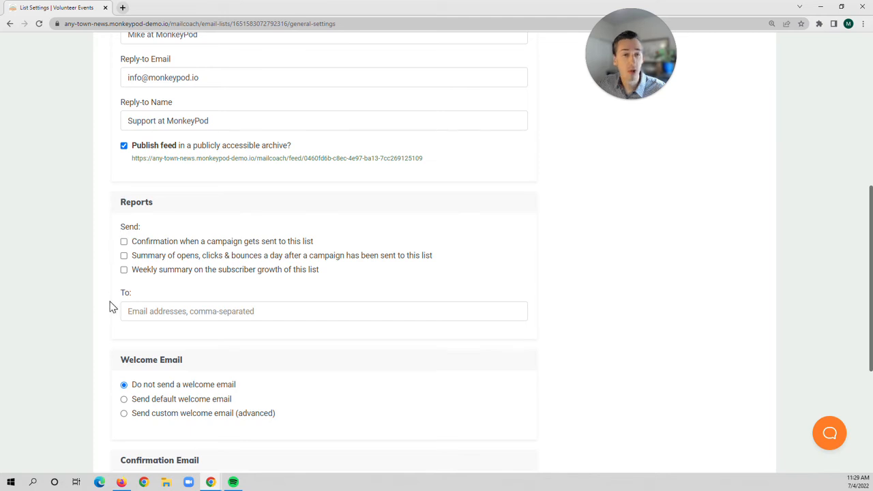
scroll(114, 251, "down", 1)
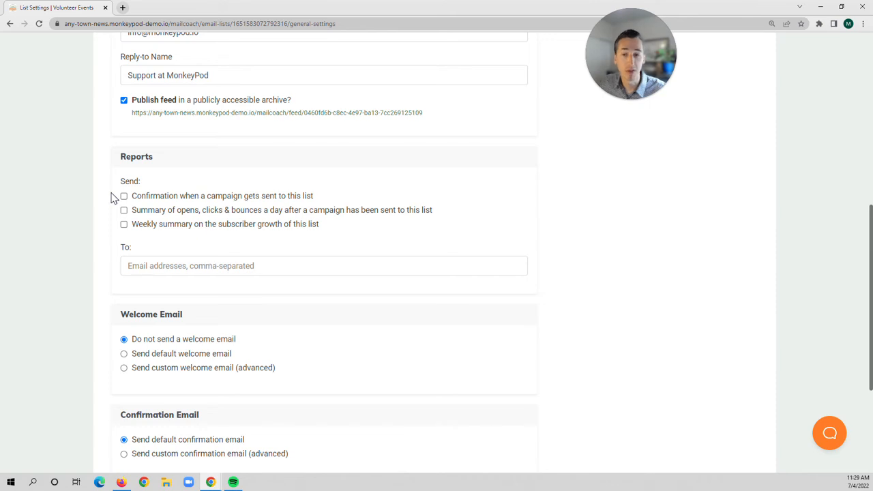
left_click(136, 266)
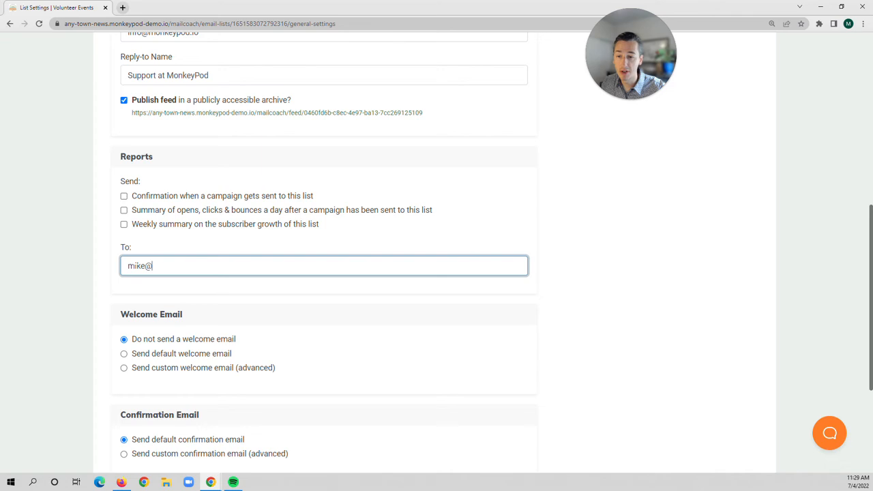
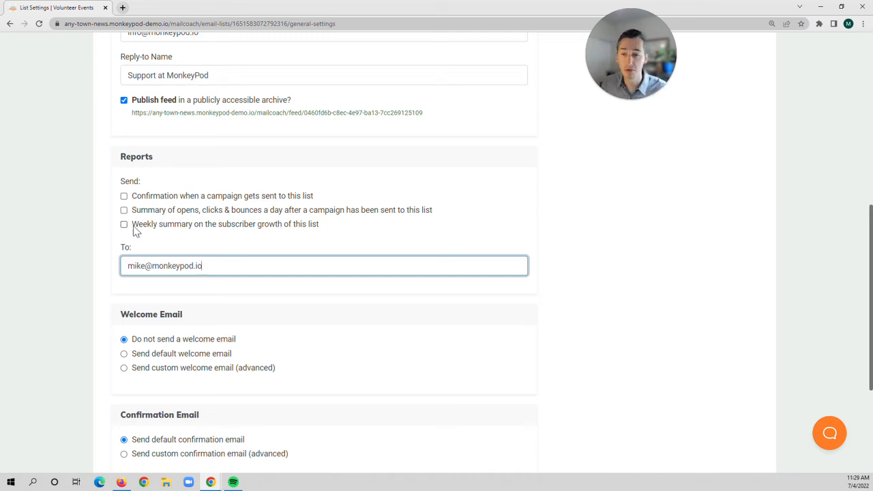
left_click(123, 195)
left_click(123, 210)
left_click(125, 225)
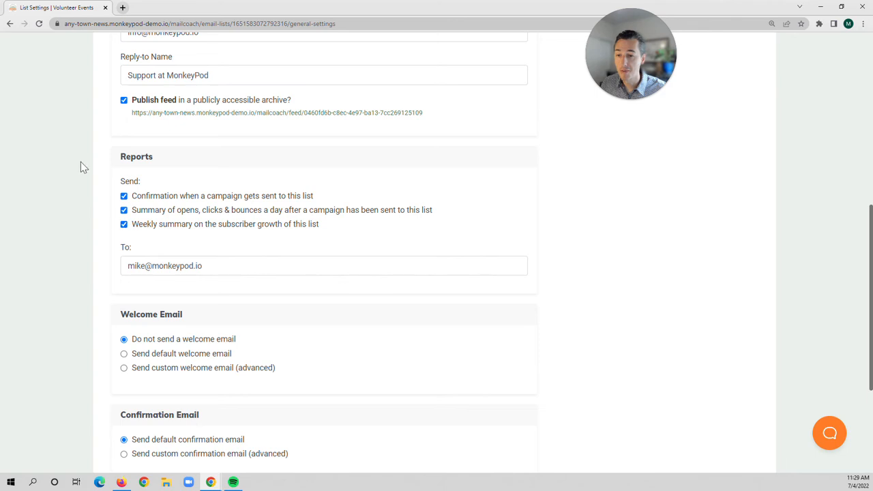
Step: Switch the welcome email to a custom one, leaving its subject and HTML body blank
scroll(81, 162, "down", 2)
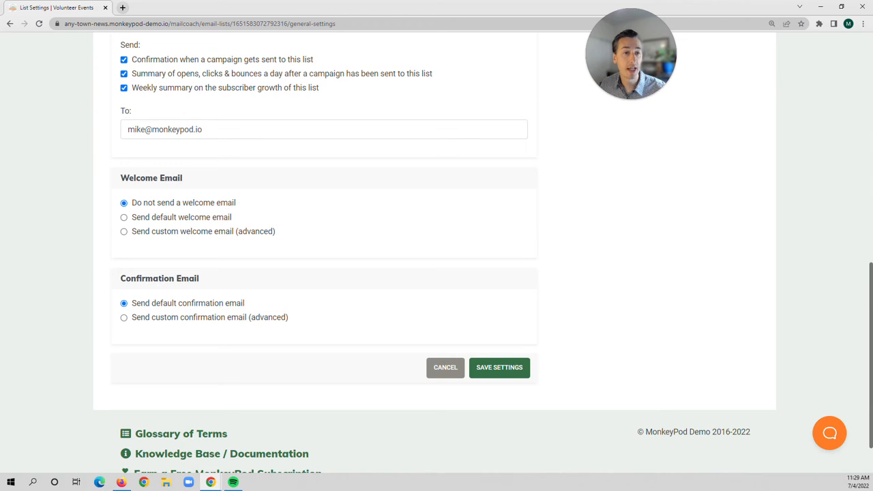
left_click(165, 223)
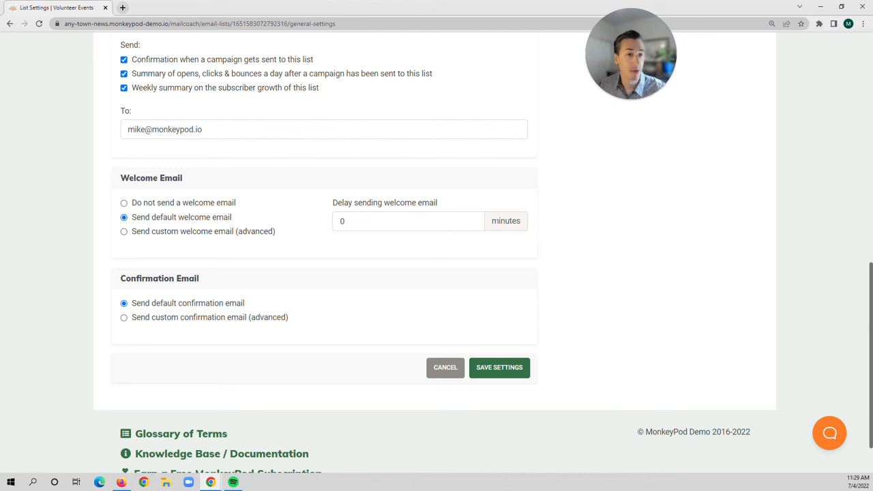
left_click(231, 232)
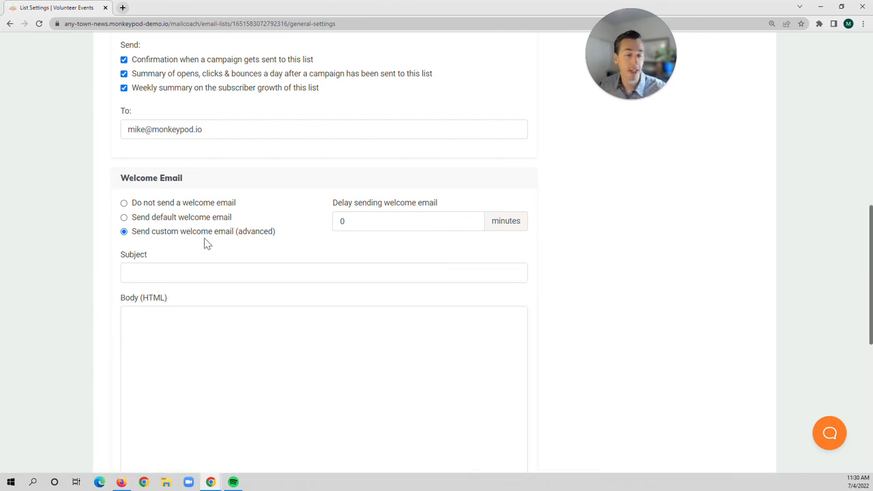
scroll(205, 244, "down", 1)
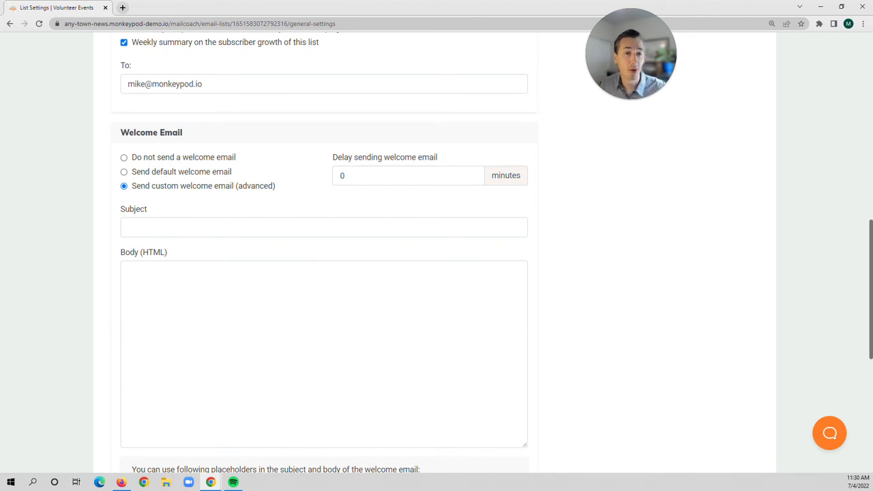
scroll(120, 260, "down", 3)
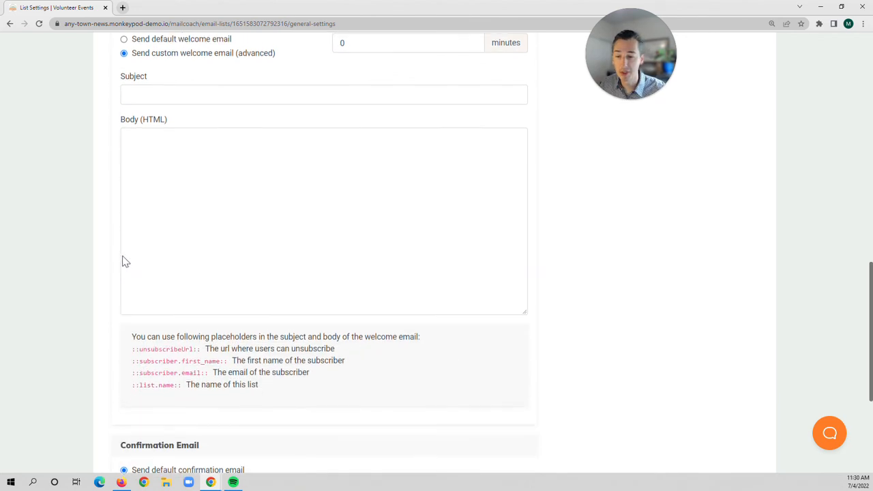
scroll(115, 251, "down", 1)
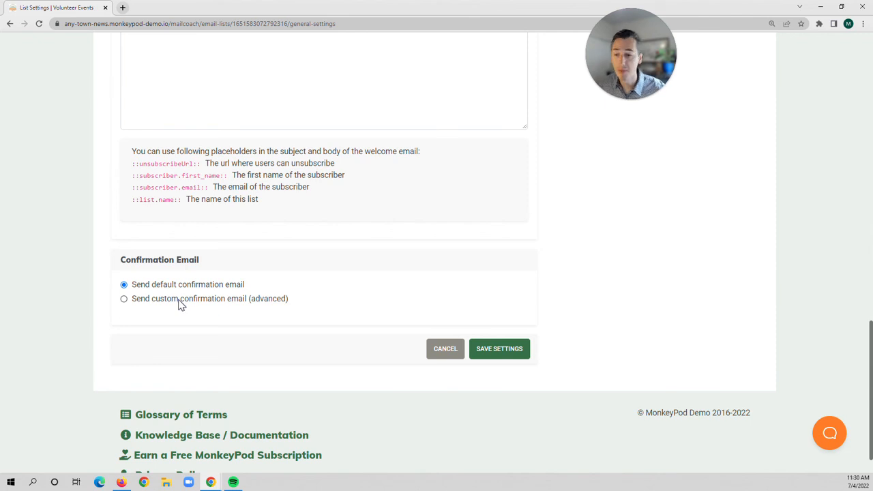
Step: Save the Volunteer Events settings, review its empty Insights, and return to Settings
left_click(486, 351)
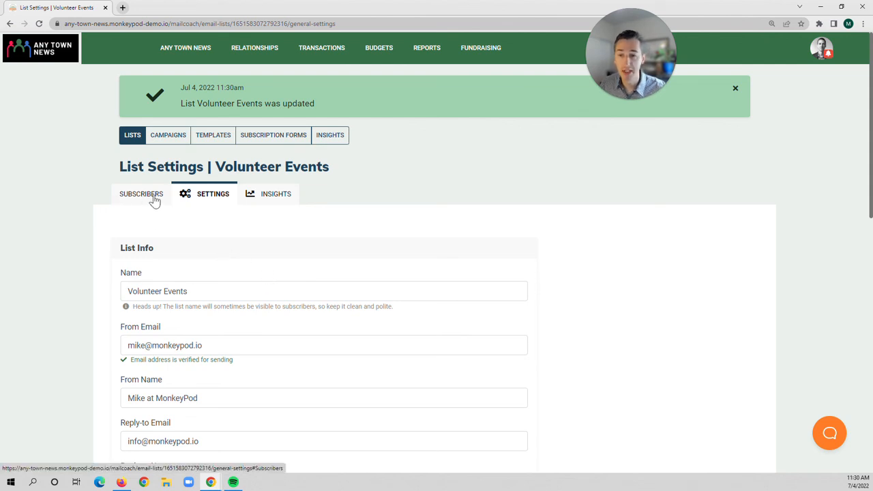
left_click(260, 196)
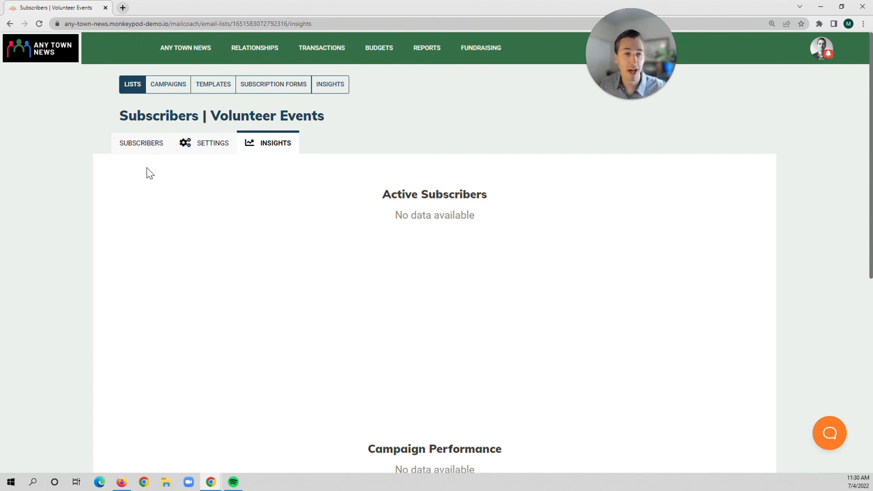
left_click(201, 149)
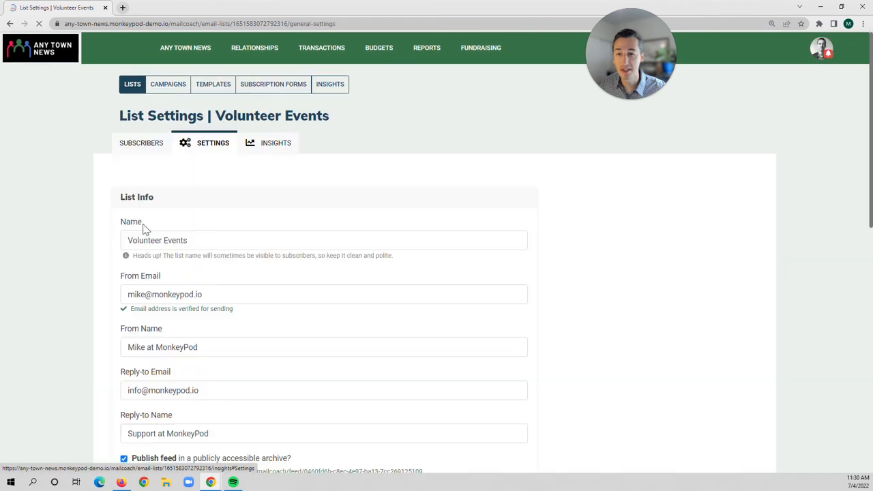